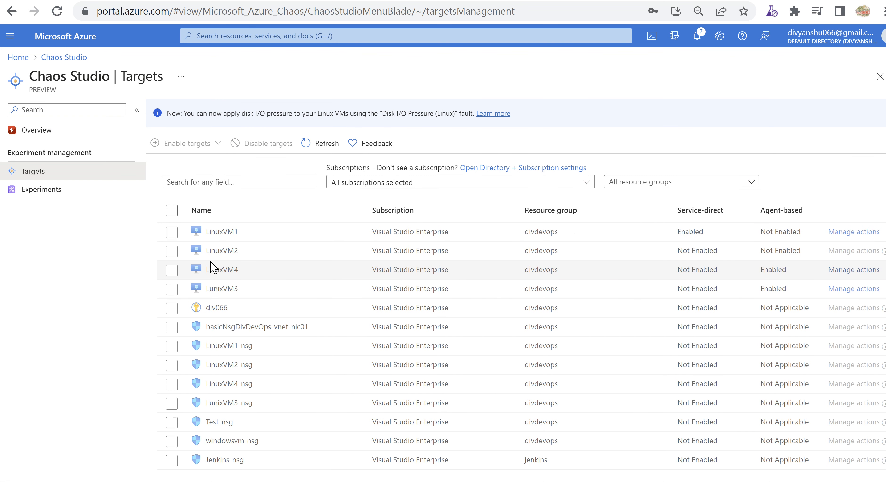
Select the LinuxVM4 and LunixVM3 targets, and start creating a new chaos experiment from the Experiments page
{"action": "left_click", "coordinate": [176, 271]}
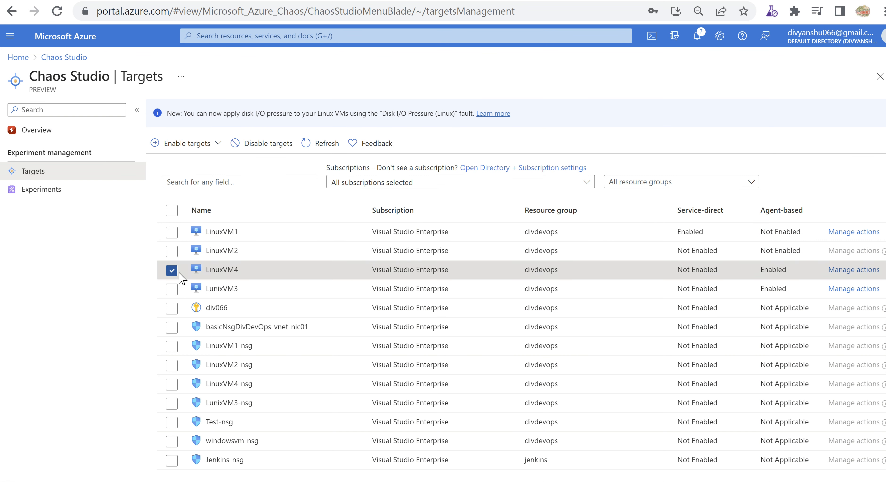
{"action": "left_click", "coordinate": [175, 290]}
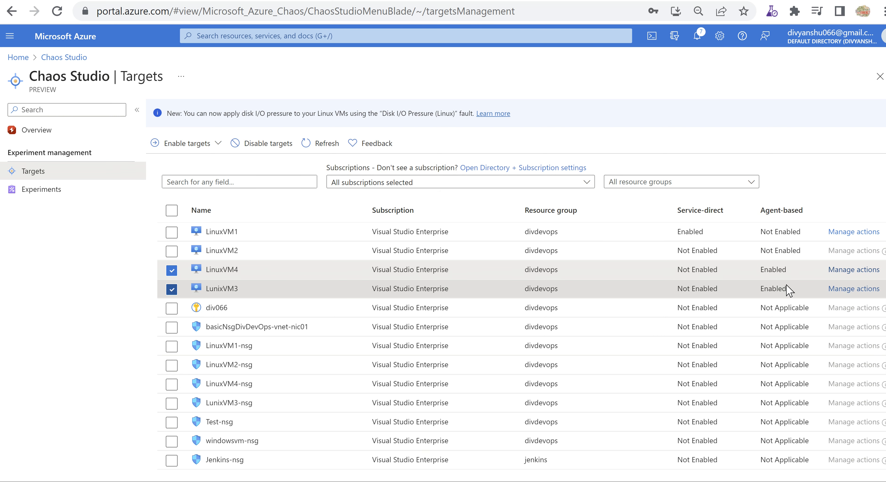
{"action": "left_click", "coordinate": [62, 189]}
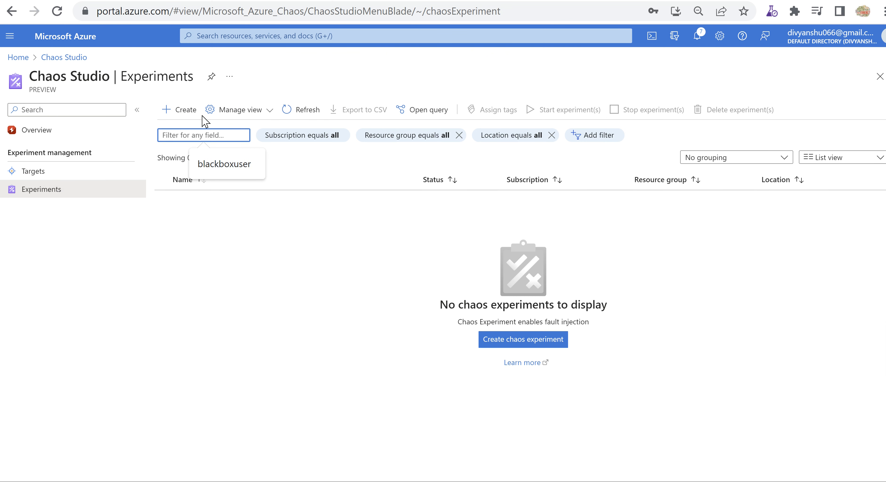
{"action": "left_click", "coordinate": [180, 111]}
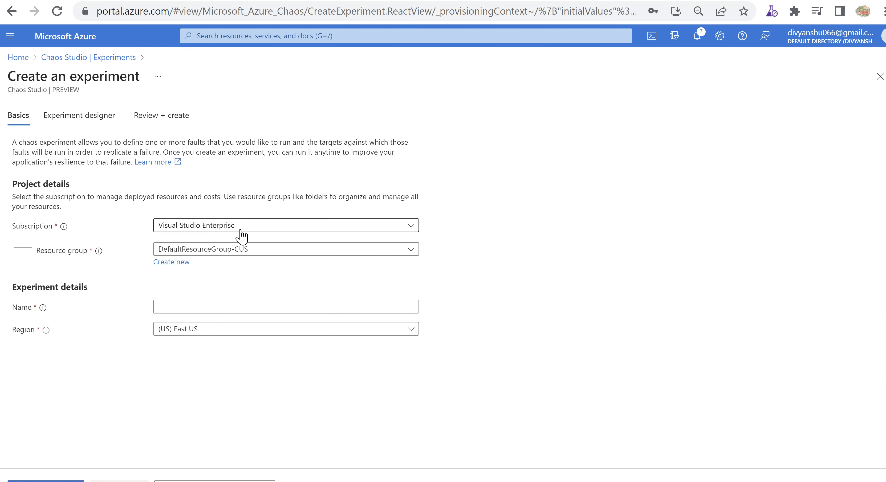
Set the experiment's resource group to DivDevOps and its name to Dev Testing
{"action": "left_click", "coordinate": [257, 250]}
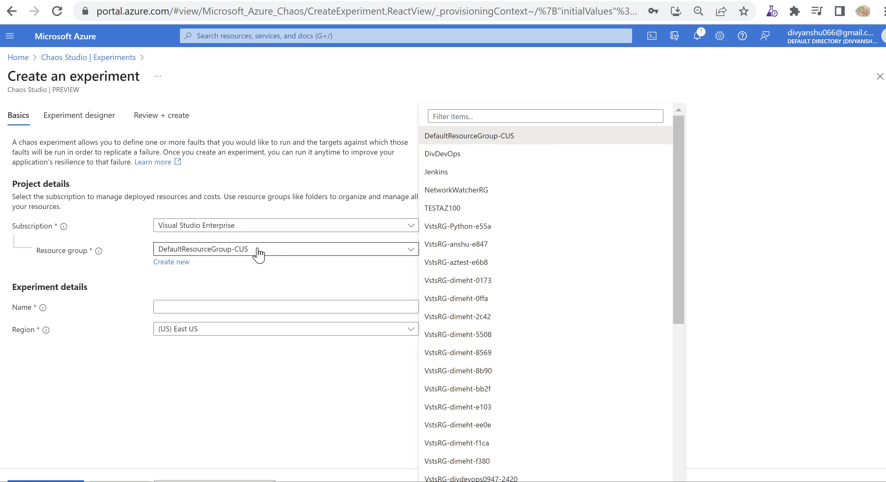
{"action": "left_click", "coordinate": [453, 158]}
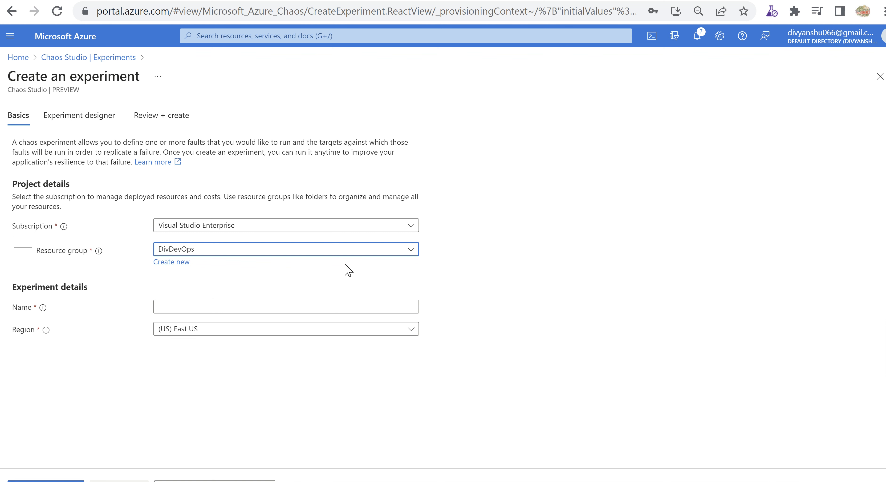
{"action": "left_click", "coordinate": [220, 308]}
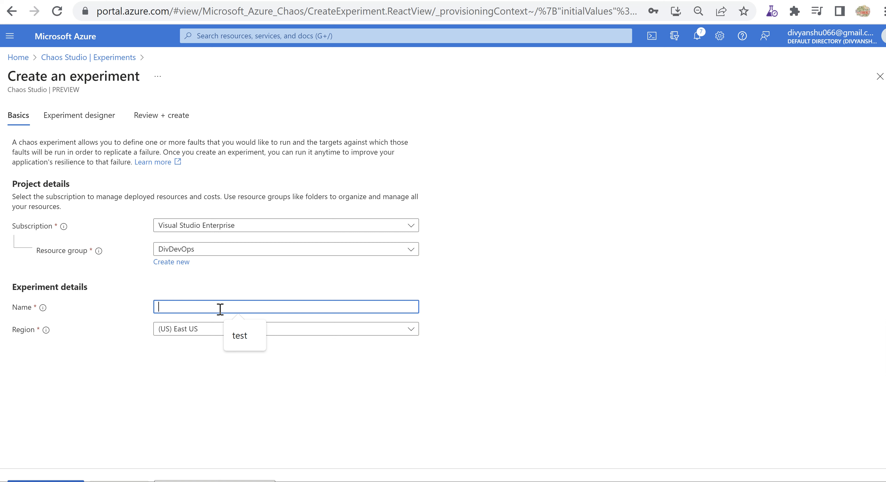
{"action": "type", "text": "Dev Testing"}
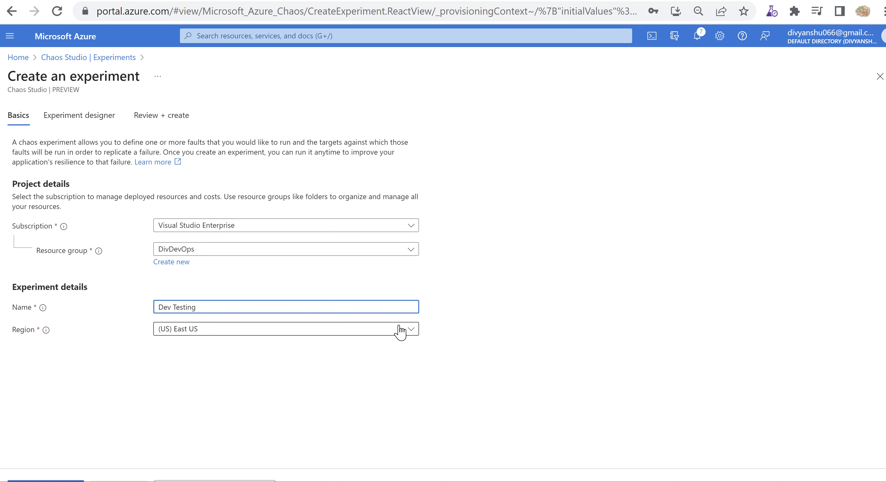
Filter the region list and set the experiment's region to (US) Central US
{"action": "left_click", "coordinate": [415, 340]}
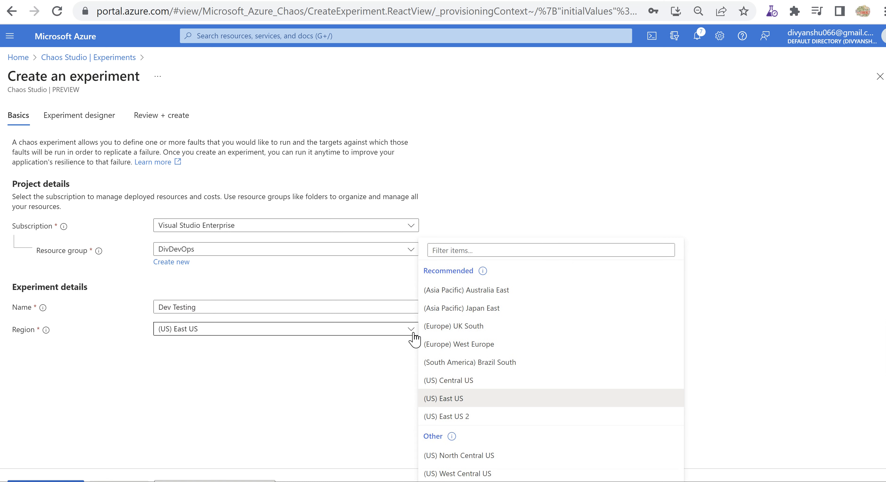
{"action": "left_click", "coordinate": [500, 252]}
{"action": "type", "text": "cana"}
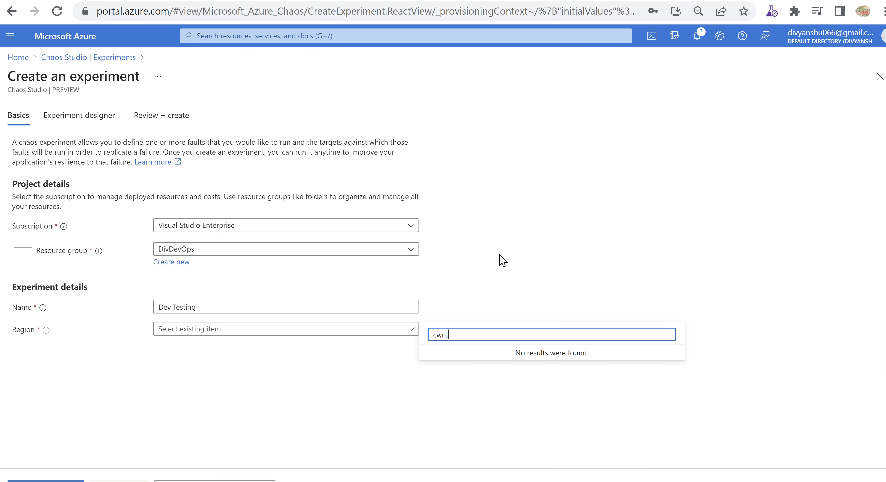
{"action": "key", "text": "BackSpace"}
{"action": "key", "text": "BackSpace"}
{"action": "key", "text": "BackSpace"}
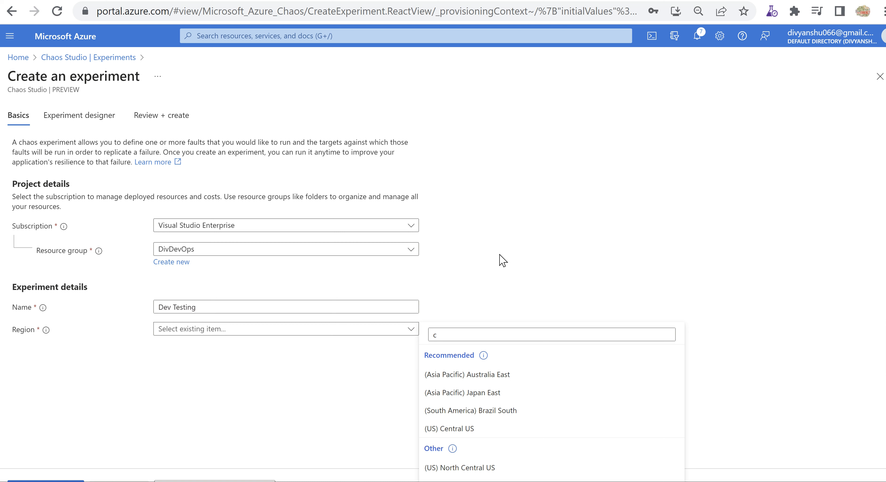
{"action": "left_click", "coordinate": [485, 335]}
{"action": "type", "text": "entr"}
{"action": "left_click", "coordinate": [462, 376]}
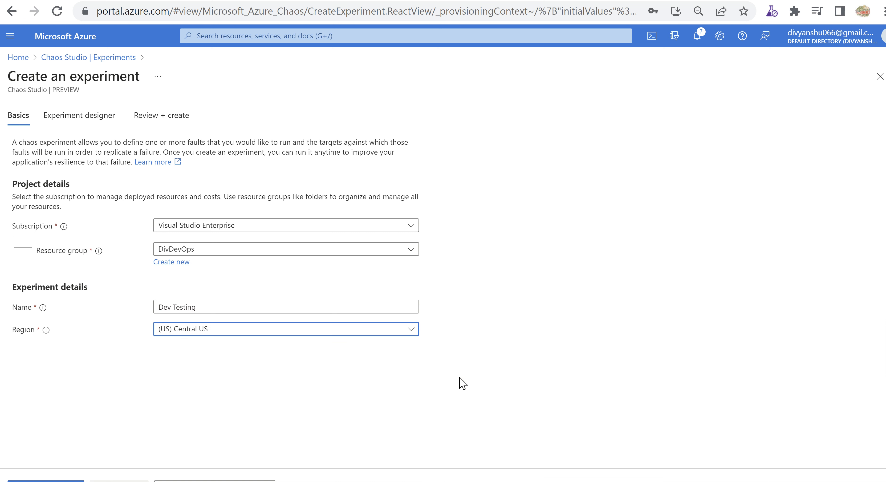
Check the experiment's review summary and open the experiment designer with the step and branch settings
{"action": "left_click", "coordinate": [24, 478]}
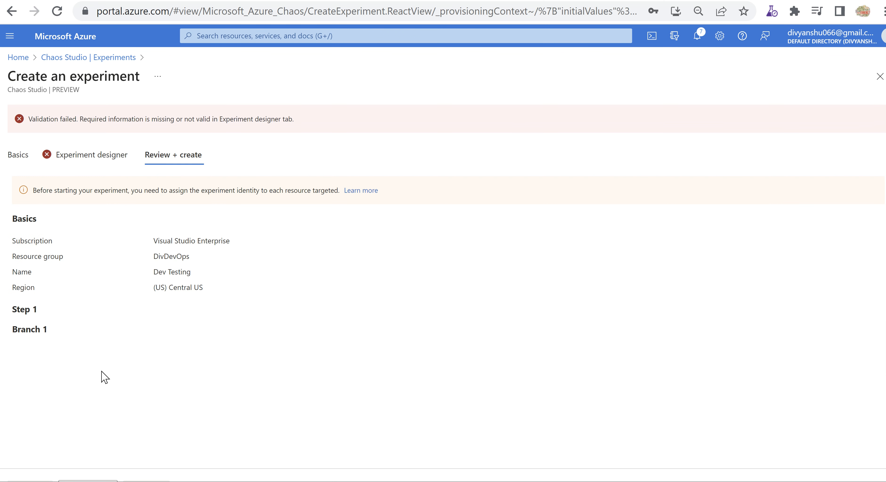
{"action": "left_click", "coordinate": [92, 157]}
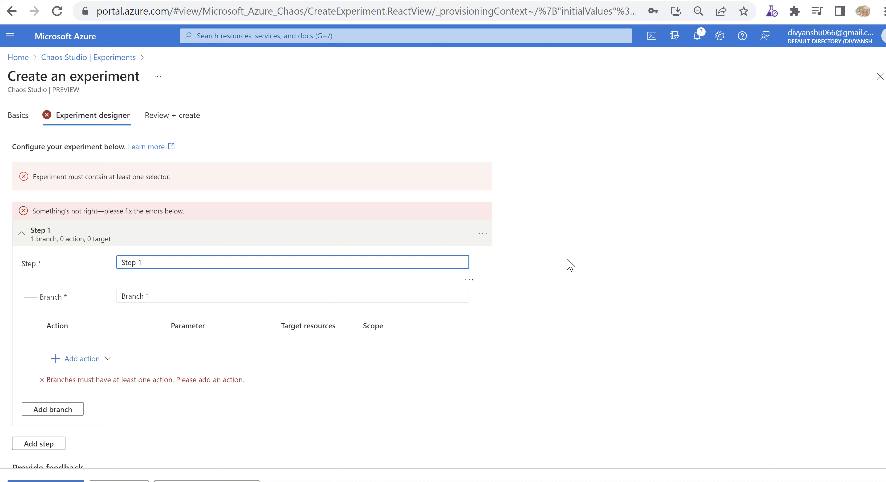
{"action": "scroll", "coordinate": [850, 185], "scroll_direction": "down", "scroll_amount": 1}
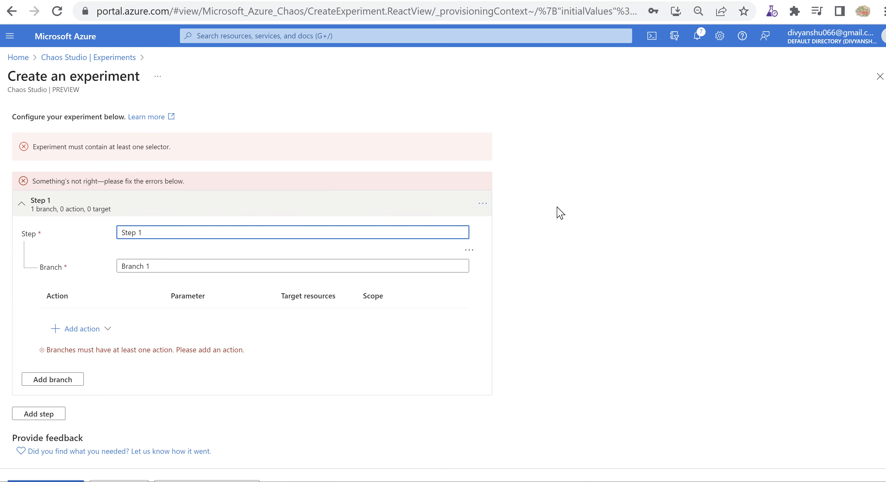
{"action": "left_click_drag", "start_coordinate": [166, 234], "coordinate": [99, 236]}
{"action": "left_click", "coordinate": [178, 229]}
{"action": "left_click_drag", "start_coordinate": [166, 266], "coordinate": [117, 267]}
{"action": "left_click", "coordinate": [189, 265]}
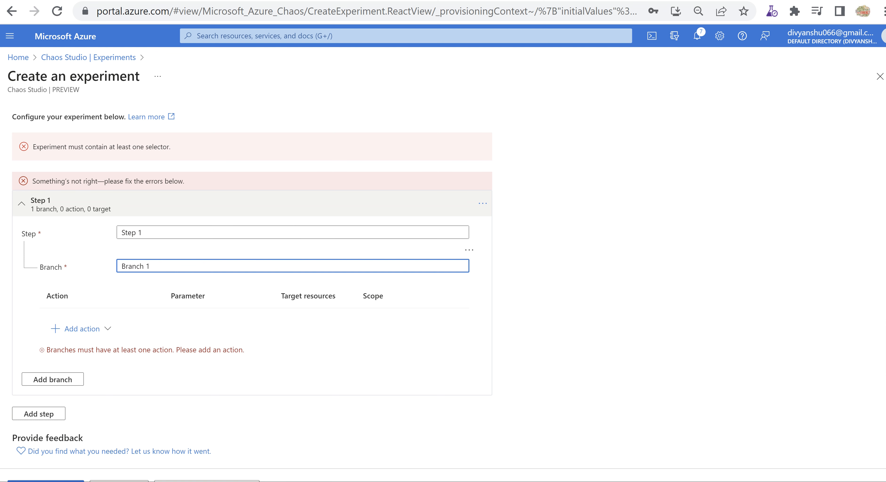
{"action": "left_click", "coordinate": [118, 480]}
{"action": "left_click", "coordinate": [214, 480]}
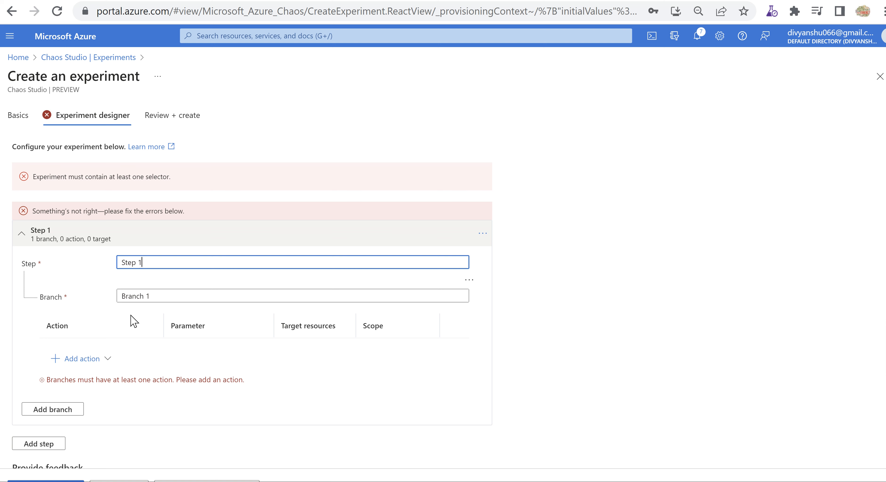
Rename the experiment's first step as "Step 1: Shutdown VMs"
{"action": "type", "text": ": Sch"}
{"action": "key", "text": "BackSpace"}
{"action": "key", "text": "BackSpace"}
{"action": "type", "text": "hi"}
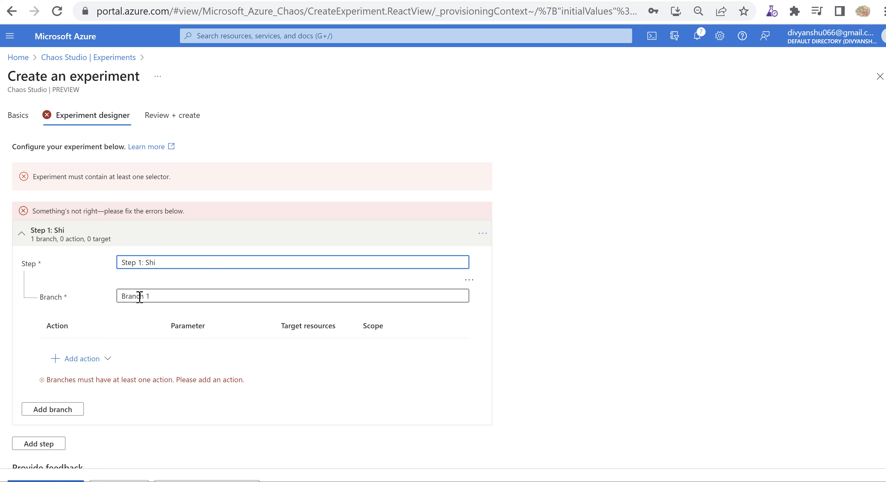
{"action": "key", "text": "BackSpace"}
{"action": "type", "text": "utdown"}
{"action": "key", "text": "BackSpace"}
{"action": "key", "text": "BackSpace"}
{"action": "type", "text": "wn VMs"}
Rename the first branch of the step as "Branch 1: Shutdown VM1"
{"action": "left_click", "coordinate": [165, 296]}
{"action": "type", "text": ": Shut"}
{"action": "key", "text": "BackSpace"}
{"action": "type", "text": "down VM1"}
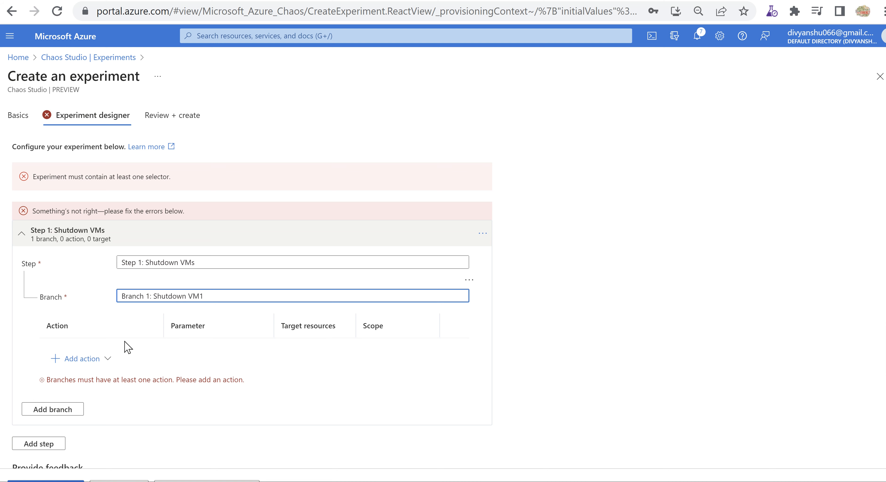
Start adding a fault action to Branch 1 and choose VM Shutdown as the fault
{"action": "left_click", "coordinate": [93, 360]}
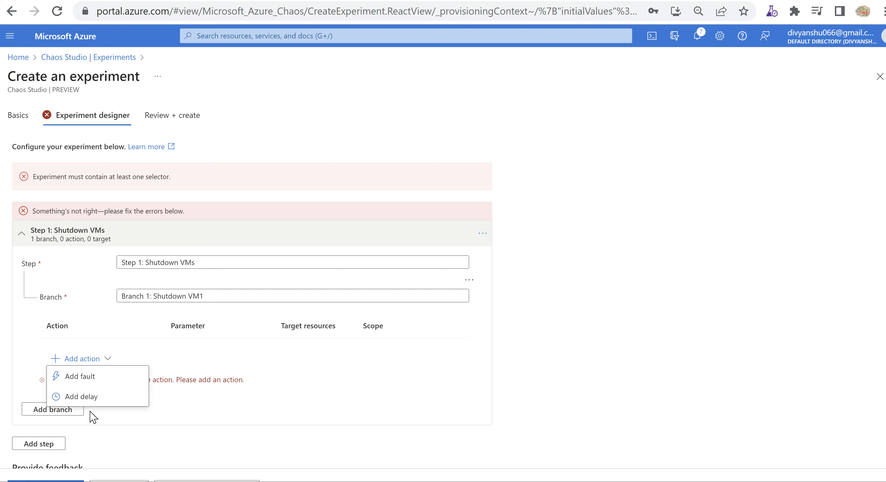
{"action": "left_click", "coordinate": [85, 380]}
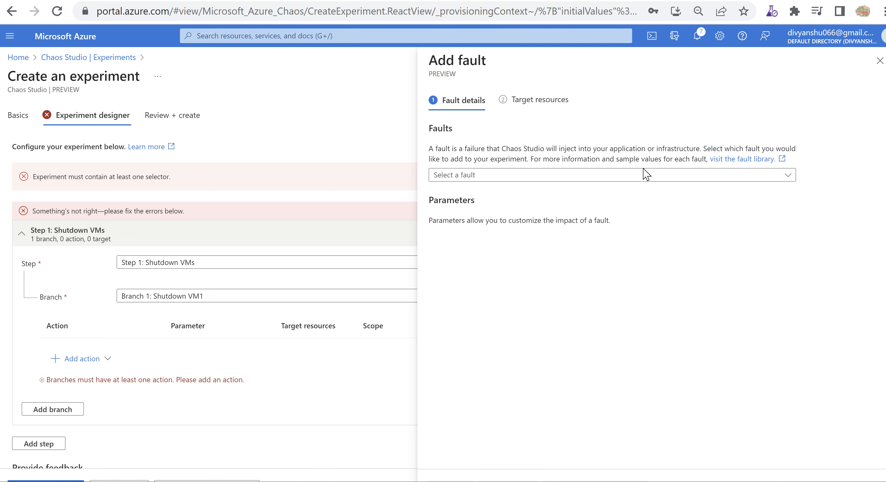
{"action": "left_click_drag", "start_coordinate": [429, 149], "coordinate": [718, 147]}
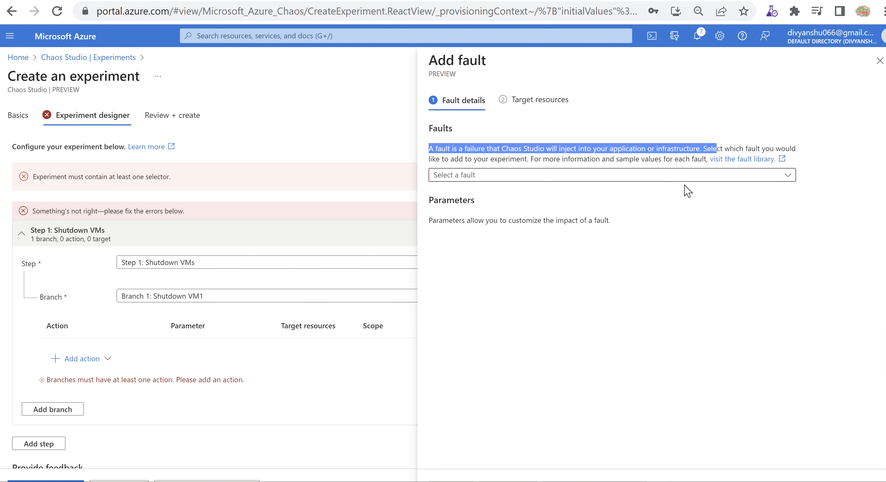
{"action": "left_click", "coordinate": [671, 178]}
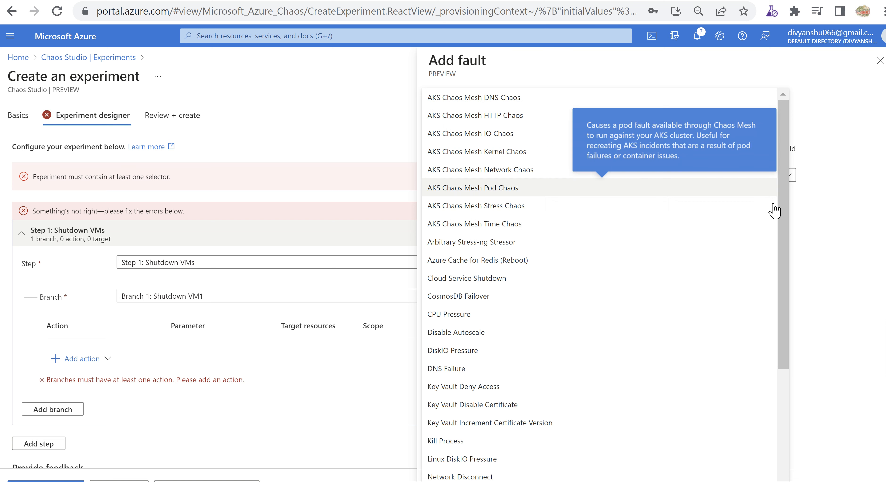
{"action": "left_click_drag", "start_coordinate": [786, 221], "coordinate": [785, 382]}
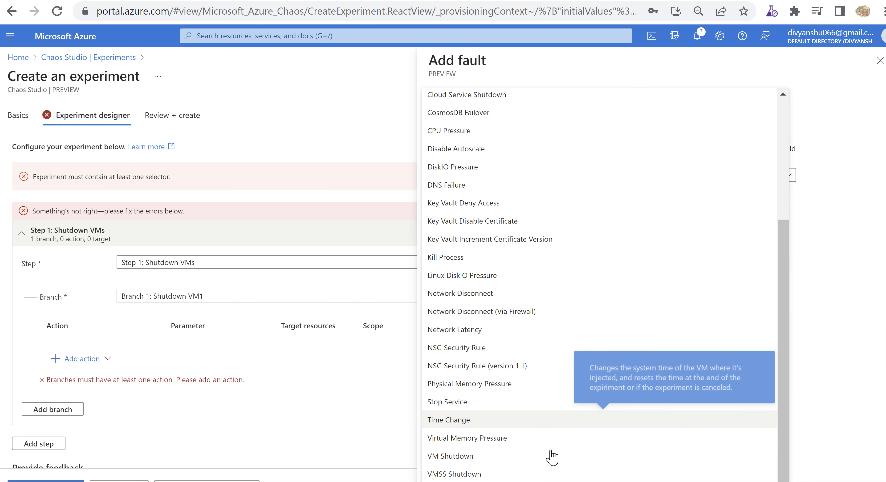
{"action": "left_click", "coordinate": [465, 461]}
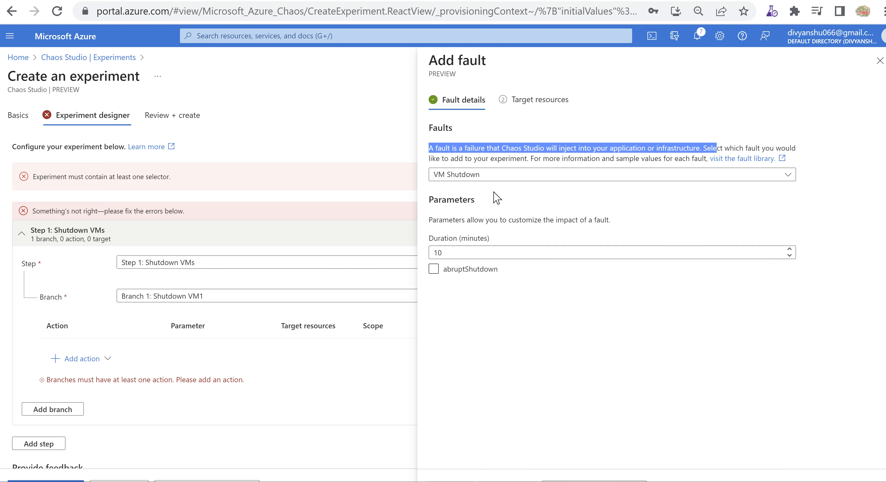
Enable the abruptShutdown parameter for the VM Shutdown fault
{"action": "left_click", "coordinate": [507, 203]}
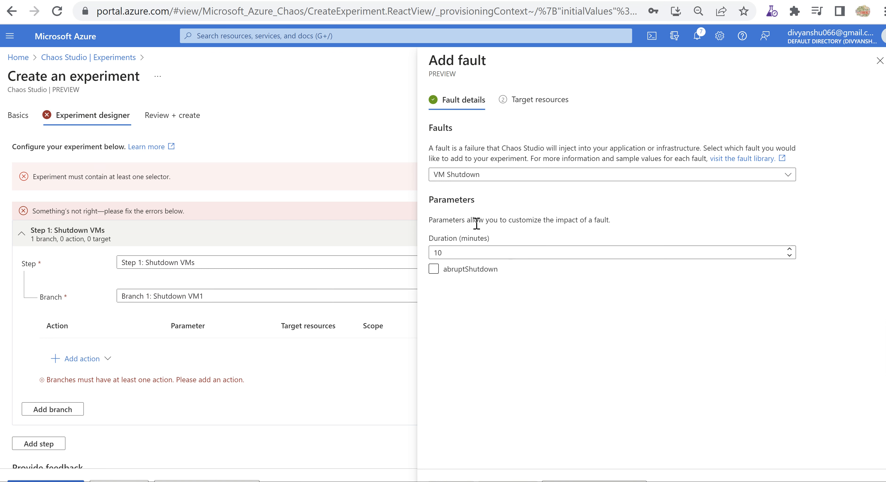
{"action": "left_click_drag", "start_coordinate": [473, 220], "coordinate": [538, 222]}
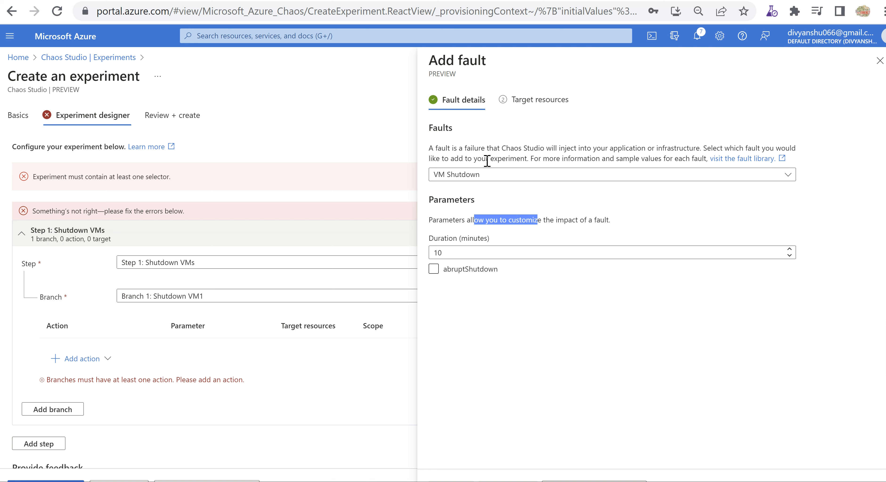
{"action": "left_click", "coordinate": [486, 216]}
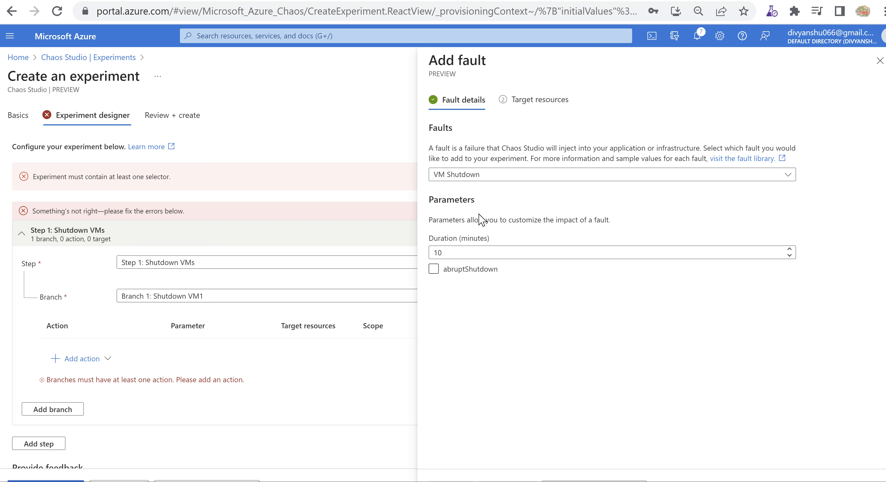
{"action": "left_click", "coordinate": [440, 270]}
{"action": "left_click", "coordinate": [440, 268]}
Select LinuxVM1 as the fault's target resource and add the fault to Branch 1
{"action": "left_click", "coordinate": [540, 100]}
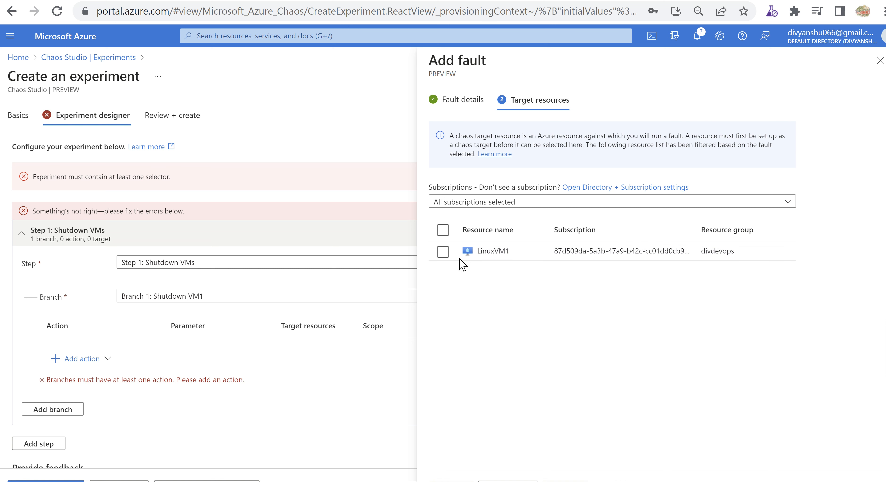
{"action": "left_click", "coordinate": [443, 253]}
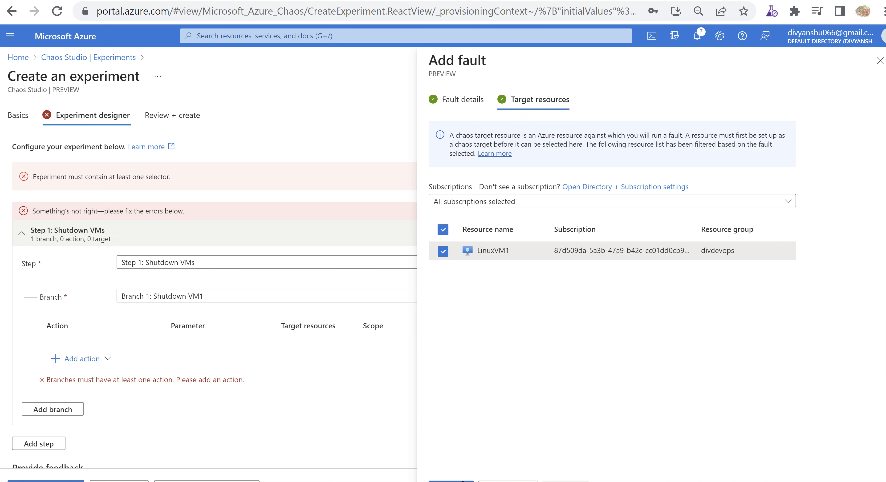
{"action": "left_click", "coordinate": [451, 481]}
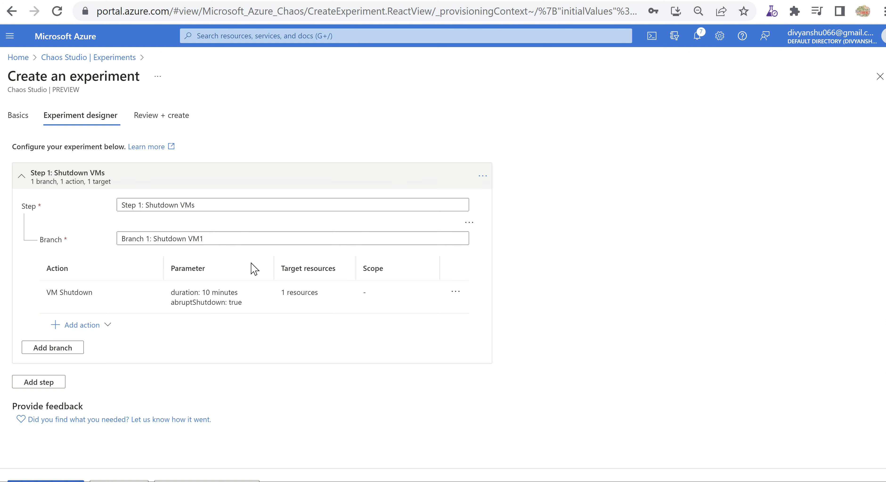
Add a second branch to the Shutdown VMs step and name it "Branch 2: Shutdown VM2"
{"action": "left_click", "coordinate": [51, 348]}
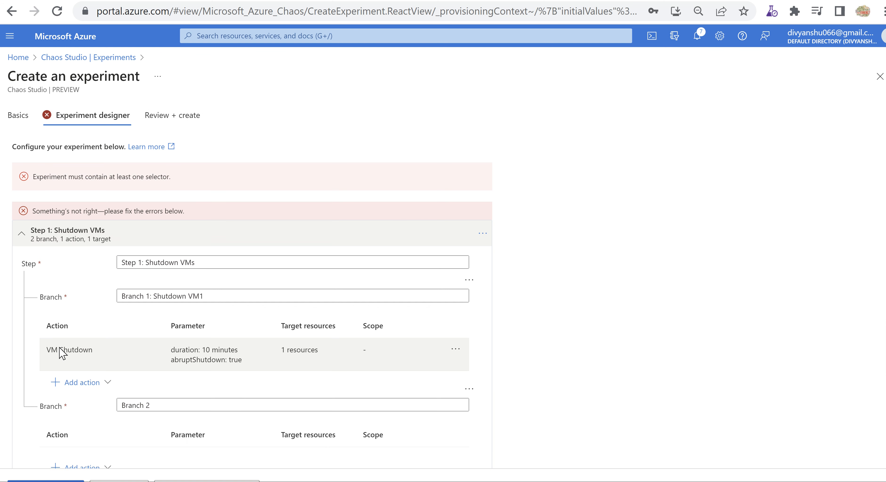
{"action": "scroll", "coordinate": [309, 189], "scroll_direction": "down", "scroll_amount": 4}
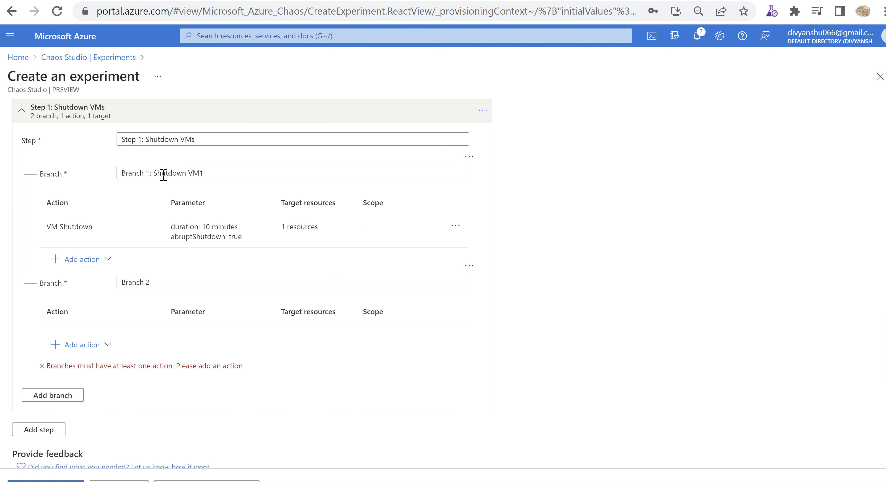
{"action": "left_click", "coordinate": [197, 283]}
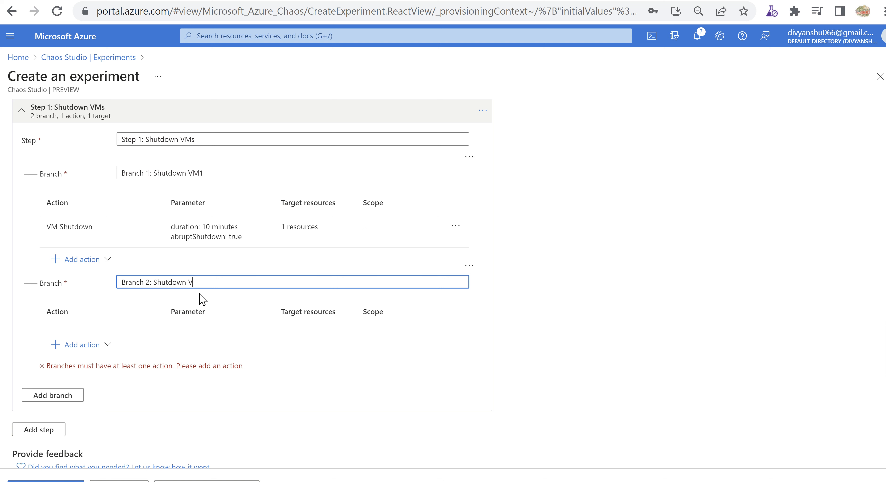
Add a 10-minute delay action to "Branch 2: Shutdown VM2" and add a second step to the experiment
{"action": "left_click", "coordinate": [111, 345]}
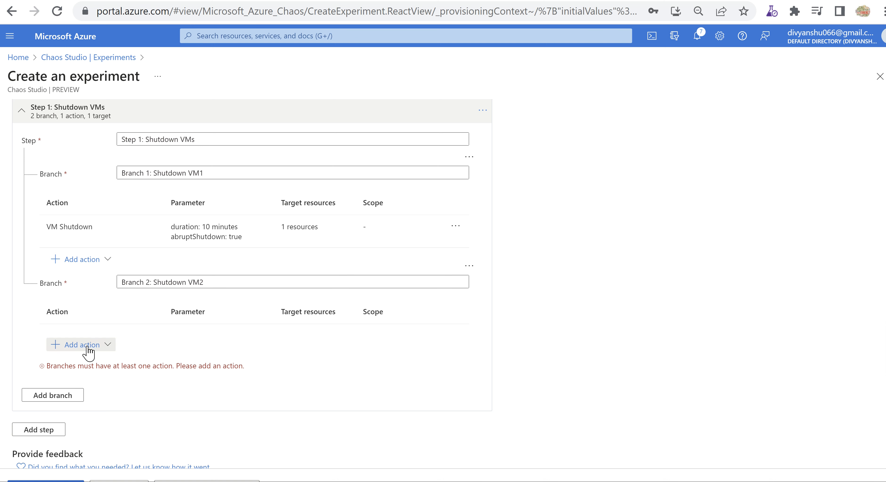
{"action": "left_click", "coordinate": [96, 390]}
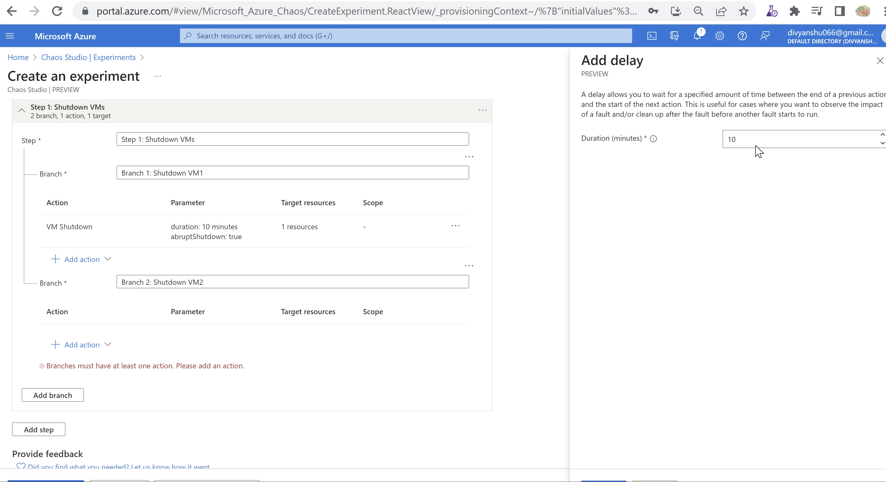
{"action": "left_click", "coordinate": [603, 481]}
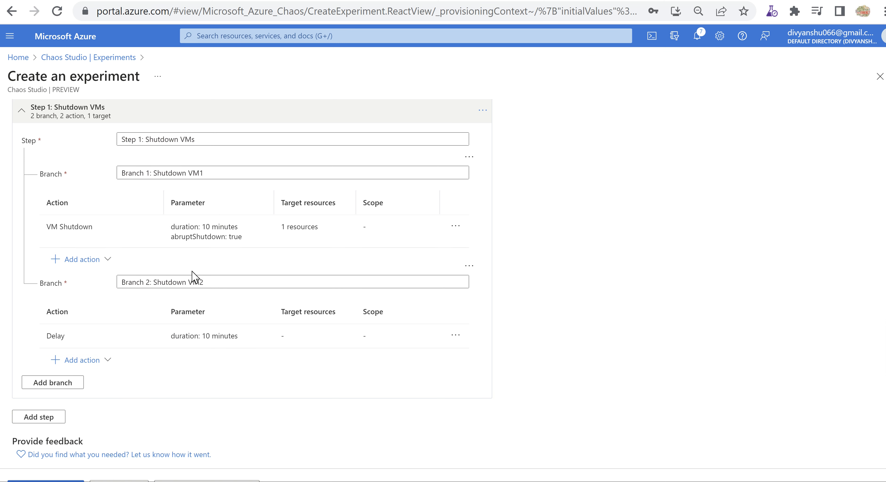
{"action": "left_click", "coordinate": [51, 420]}
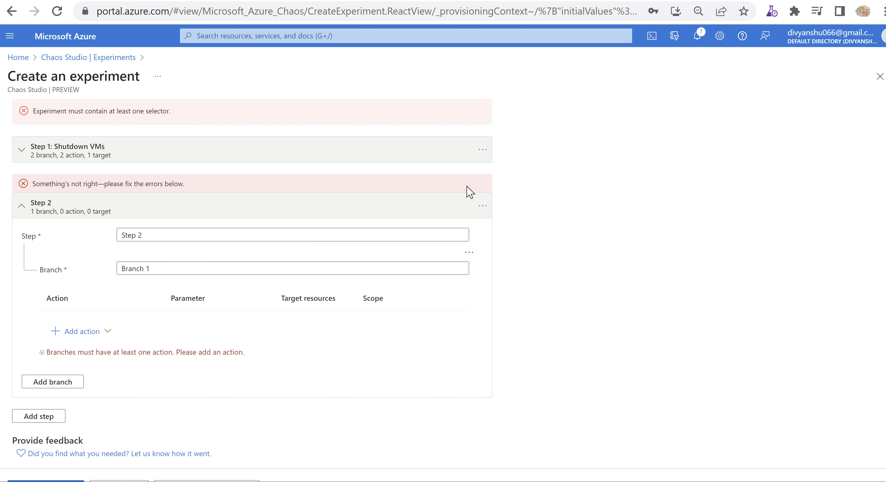
Examine the branches and actions inside "Step 1: Shutdown VMs" and compare them with the contents of Step 2
{"action": "left_click", "coordinate": [21, 151]}
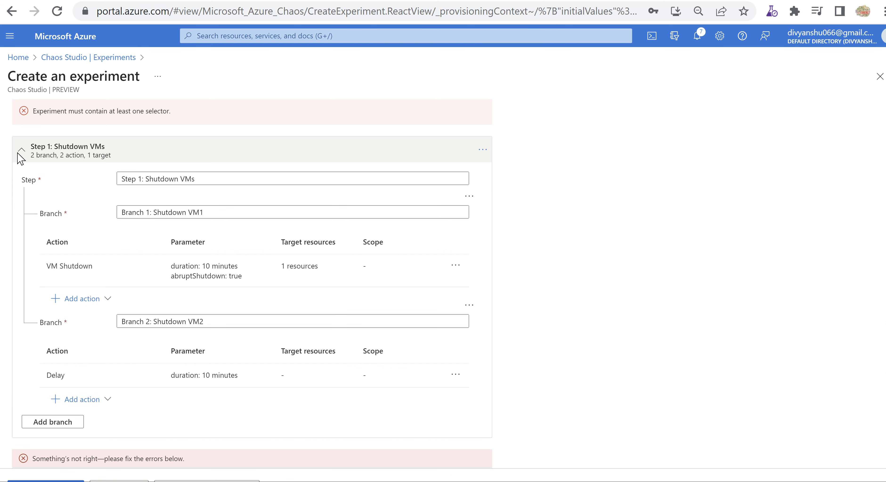
{"action": "left_click", "coordinate": [21, 152]}
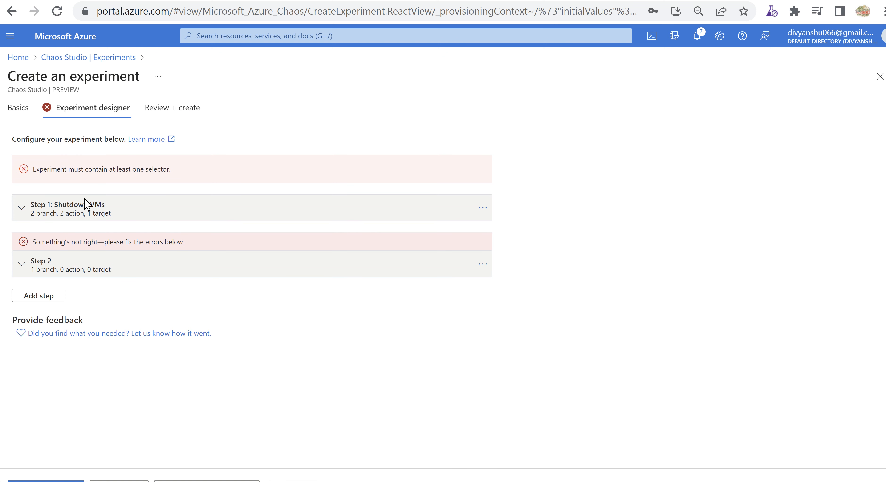
{"action": "left_click", "coordinate": [26, 264]}
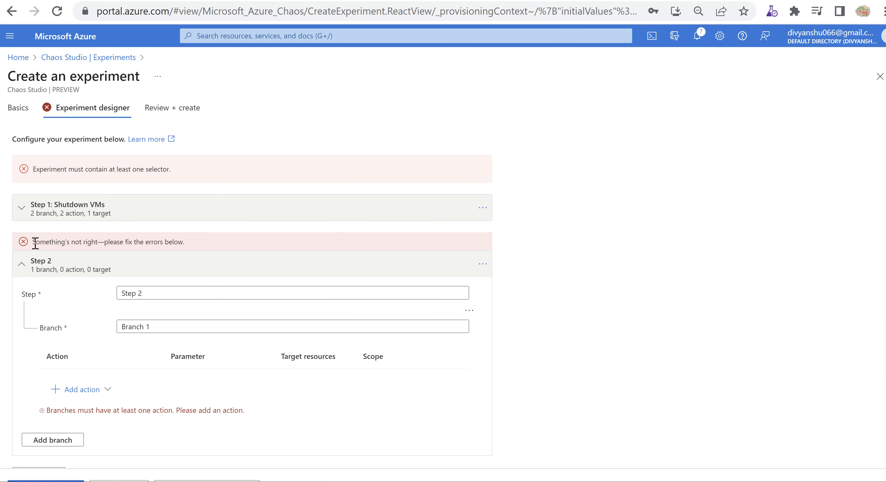
{"action": "left_click", "coordinate": [24, 266]}
{"action": "left_click", "coordinate": [18, 214]}
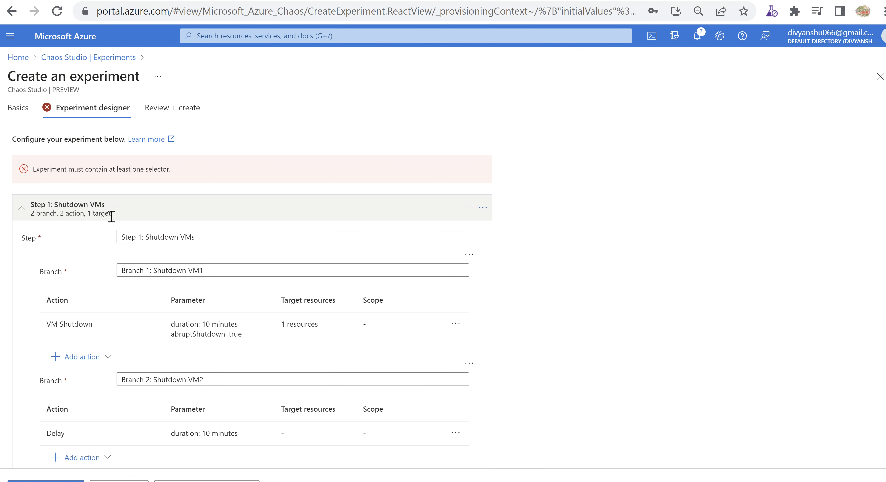
{"action": "left_click", "coordinate": [21, 207]}
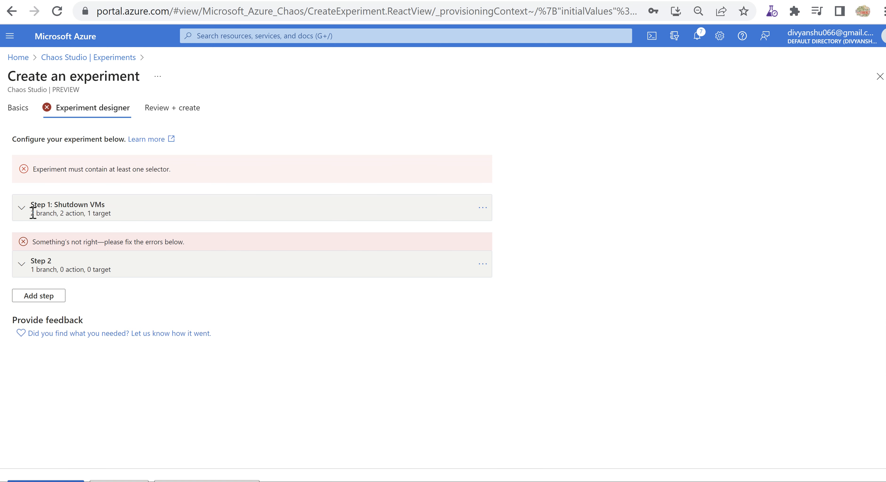
{"action": "left_click", "coordinate": [23, 209]}
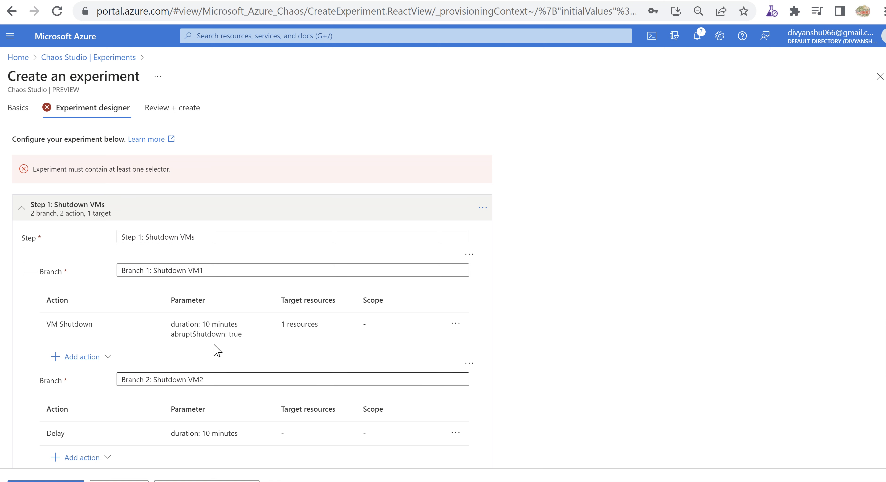
{"action": "left_click", "coordinate": [23, 208]}
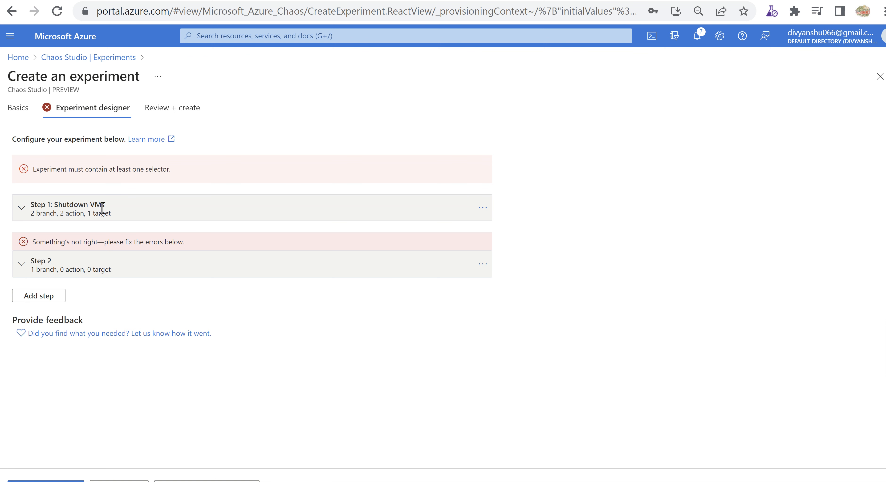
{"action": "left_click", "coordinate": [23, 264]}
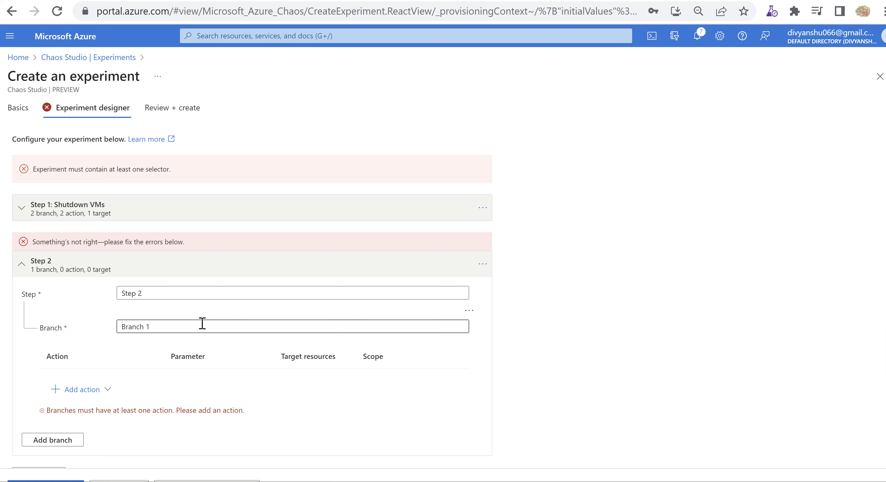